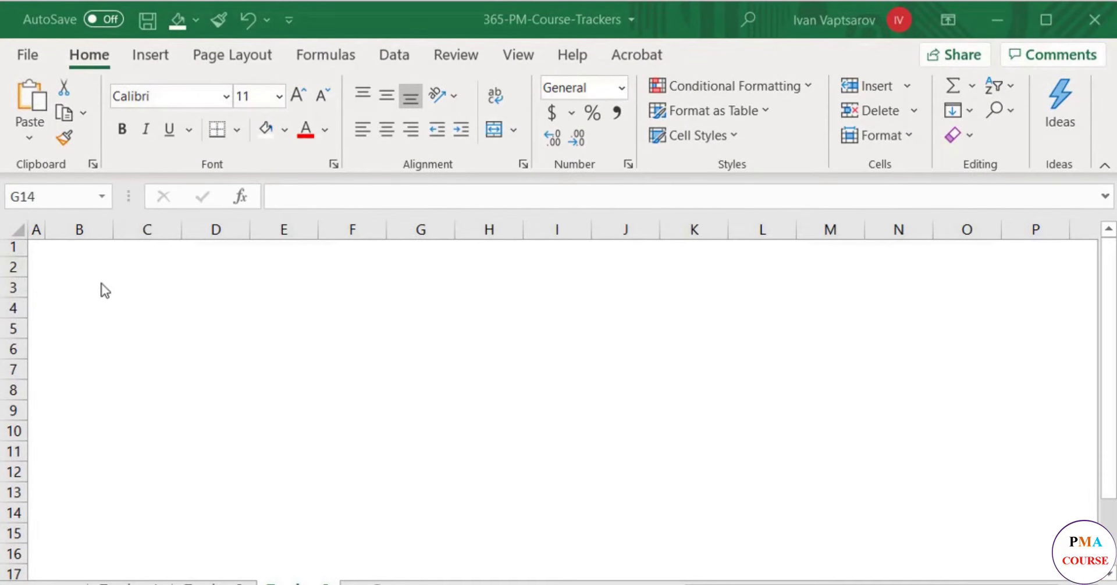
# - Enter the N header in B2, then give the N column All Borders, autofit width and centre alignment
pyautogui.click(89, 268)
pyautogui.write('N')
pyautogui.press('Return')
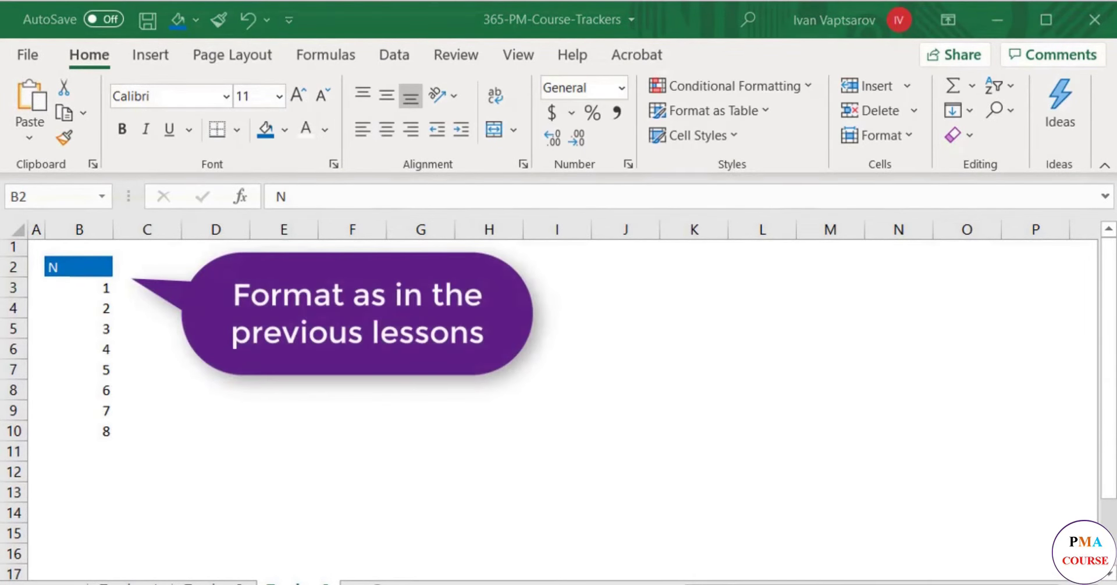
pyautogui.hotkey('alt', 'h')
pyautogui.press('b')
pyautogui.press('a')
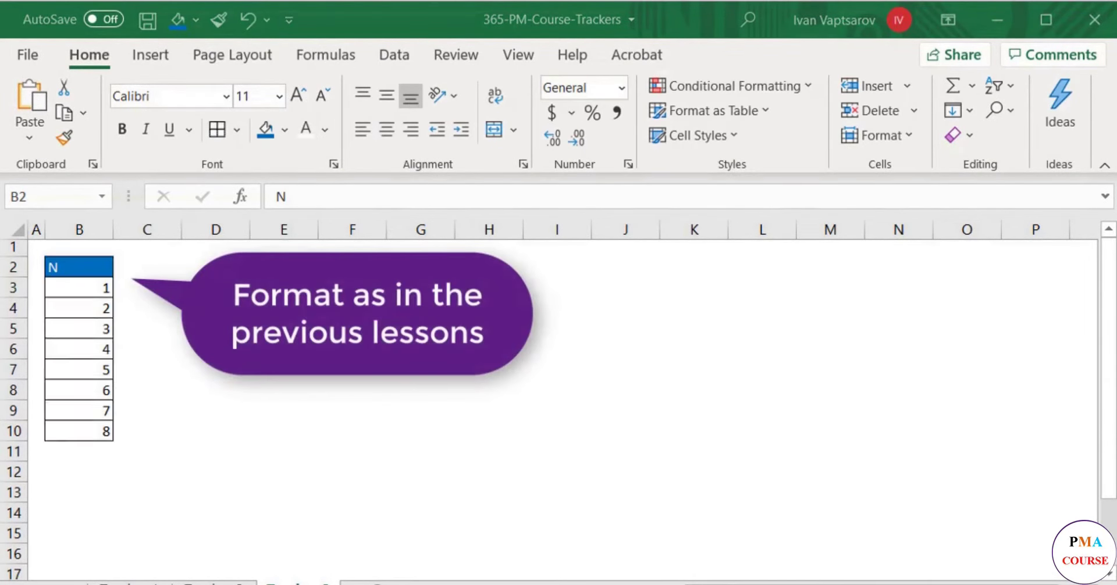
pyautogui.hotkey('alt', 'h')
pyautogui.press('a')
pyautogui.press('c')
pyautogui.hotkey('alt', 'h')
pyautogui.press('o')
pyautogui.press('i')
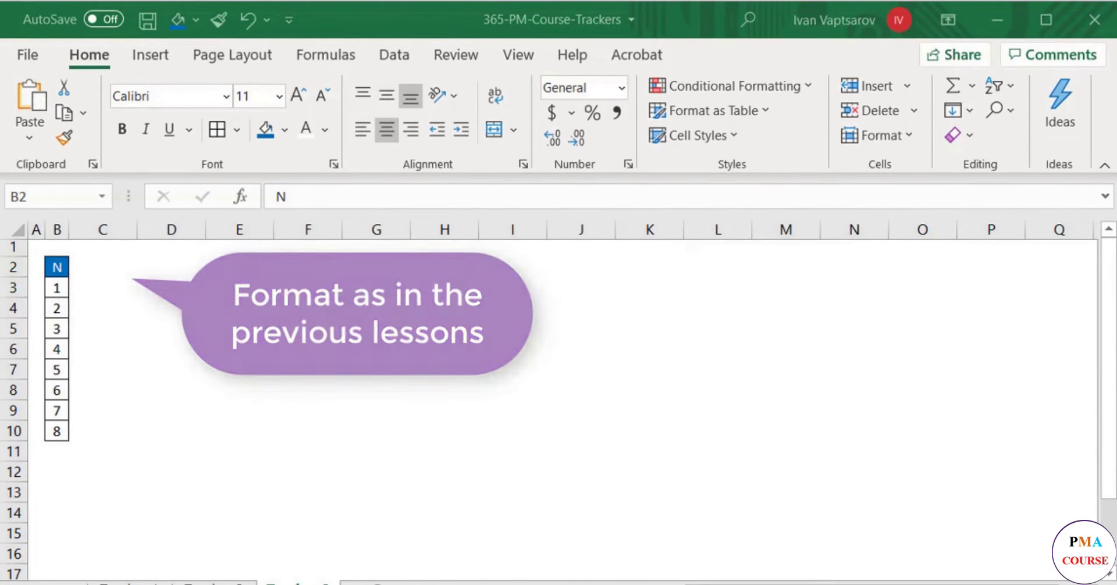
# - Enter 'Name of New Employee' in C2 and 'Status' in D2, and make row 2 taller
pyautogui.click(106, 270)
pyautogui.write('Name of New Employee')
pyautogui.press('Return')
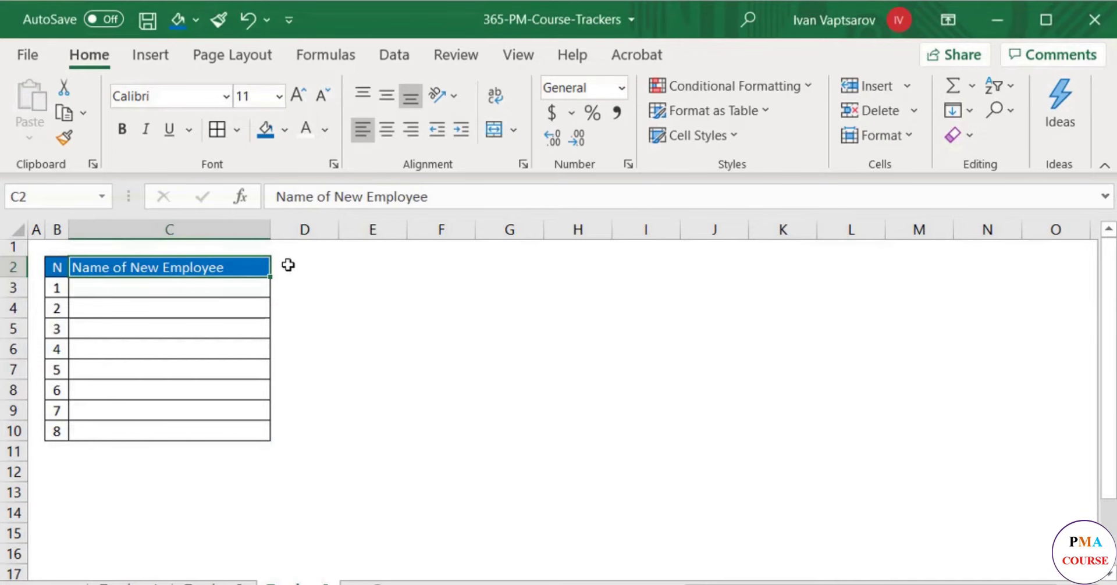
pyautogui.click(287, 267)
pyautogui.write('Status')
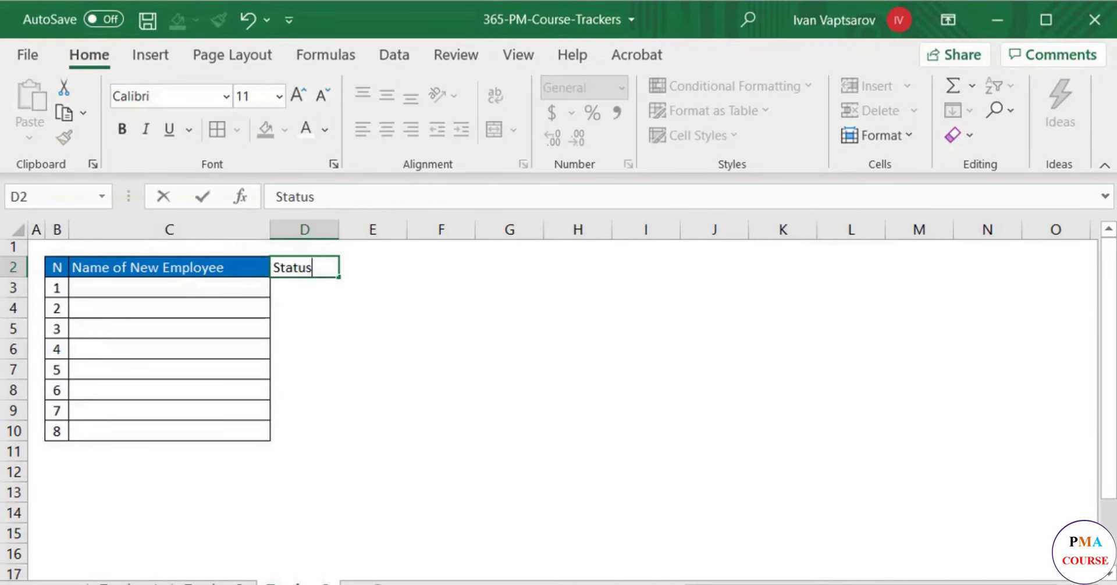
pyautogui.press('Return')
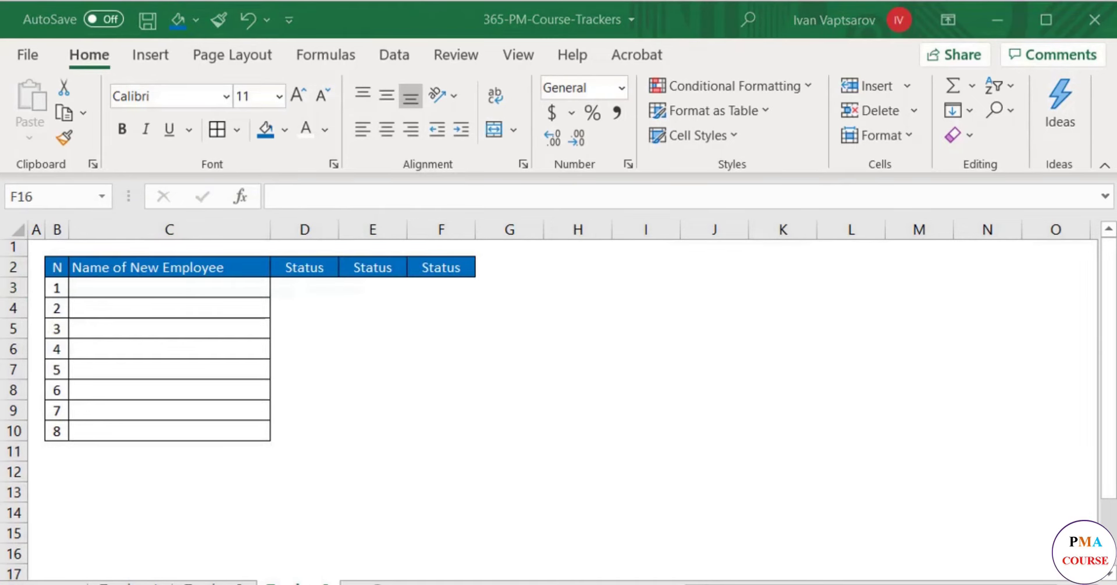
pyautogui.click(169, 534)
pyautogui.click(13, 267)
pyautogui.moveTo(14, 278); pyautogui.dragTo(14, 296)
# - Rename the D2:F2 headers to Recruitment Status, Onboarding Status and System Accesses Status
pyautogui.click(322, 279)
pyautogui.doubleClick(281, 286)
pyautogui.write('Recruitment')
pyautogui.press('Return')
pyautogui.click(366, 285)
pyautogui.doubleClick(355, 287)
pyautogui.write('Onboarding')
pyautogui.press('Return')
pyautogui.click(430, 295)
pyautogui.doubleClick(429, 296)
pyautogui.write('System Accesses')
pyautogui.press('Return')
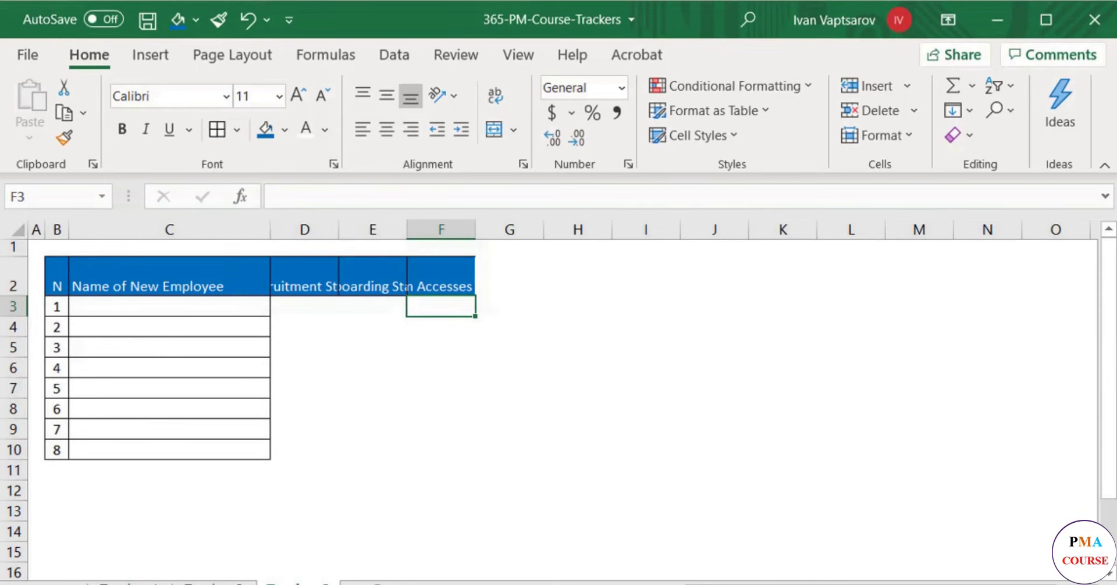
# - Wrap the text of the three status headers in D2:F2 and widen columns D to F
pyautogui.click(313, 266)
pyautogui.moveTo(313, 266); pyautogui.dragTo(425, 266)
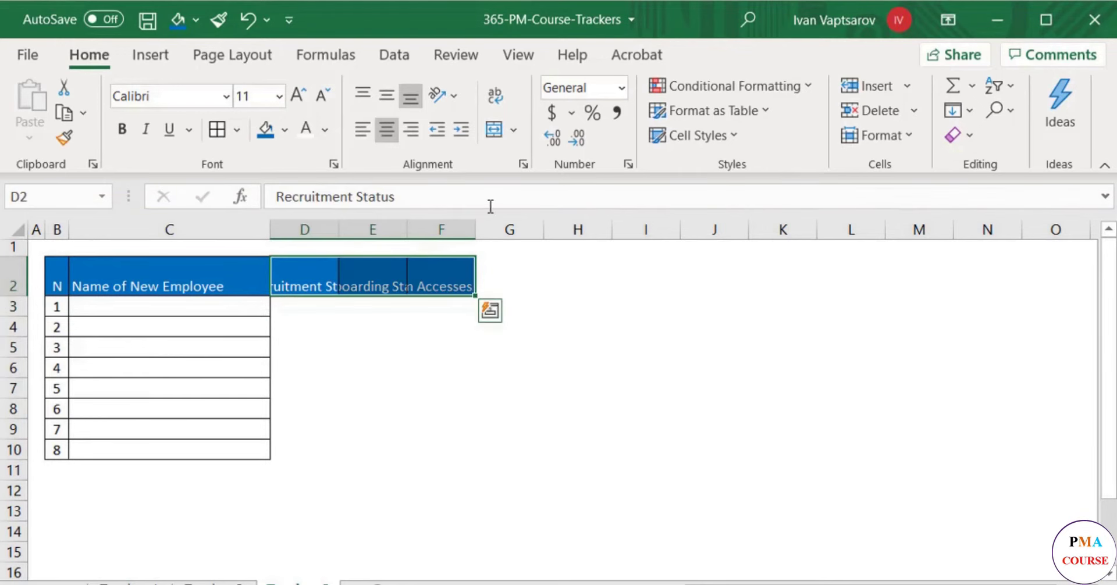
pyautogui.click(498, 101)
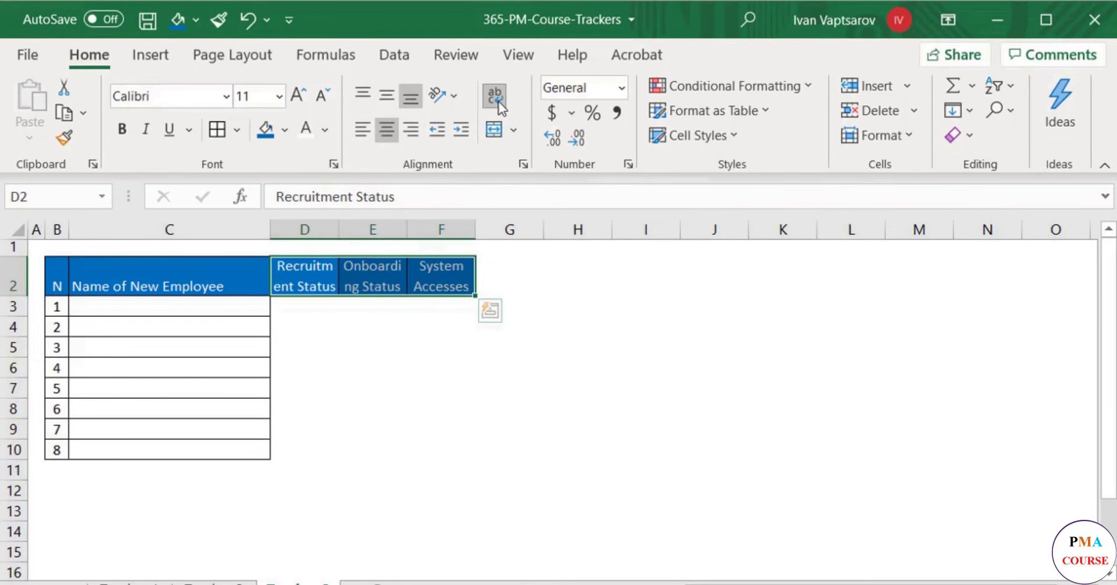
pyautogui.moveTo(304, 230); pyautogui.dragTo(492, 229)
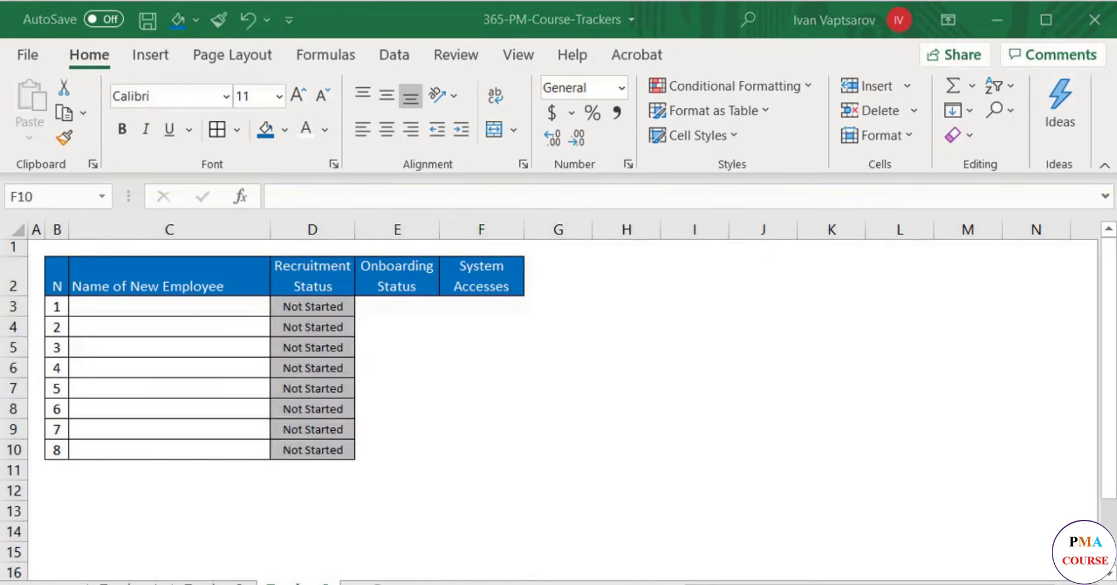
# - Copy the Not Started cells from column D into columns E and F
pyautogui.moveTo(326, 307); pyautogui.dragTo(344, 444)
pyautogui.hotkey('ctrl', 'c')
pyautogui.click(392, 302)
pyautogui.hotkey('ctrl', 'v')
pyautogui.click(486, 304)
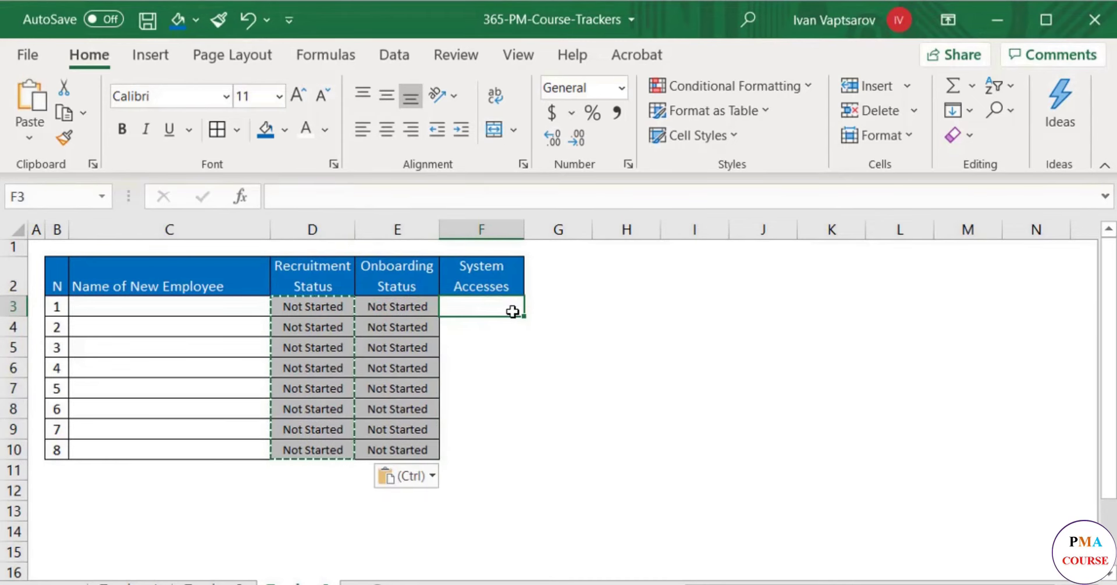
pyautogui.hotkey('ctrl', 'v')
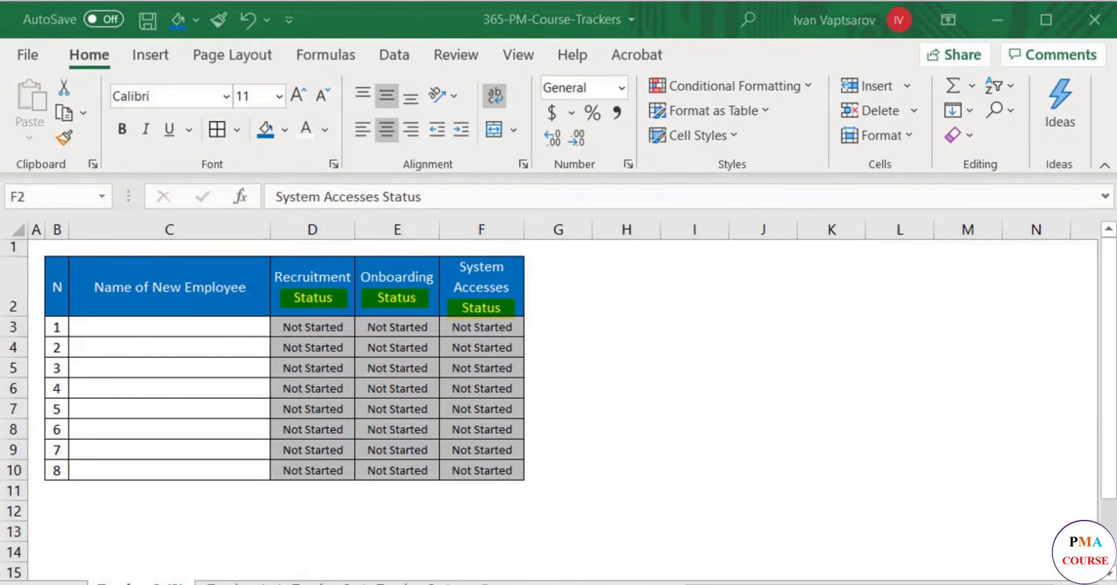
# - Insert a blank row 3 and copy the three status headers into D3:F3
pyautogui.rightClick(14, 327)
pyautogui.click(96, 514)
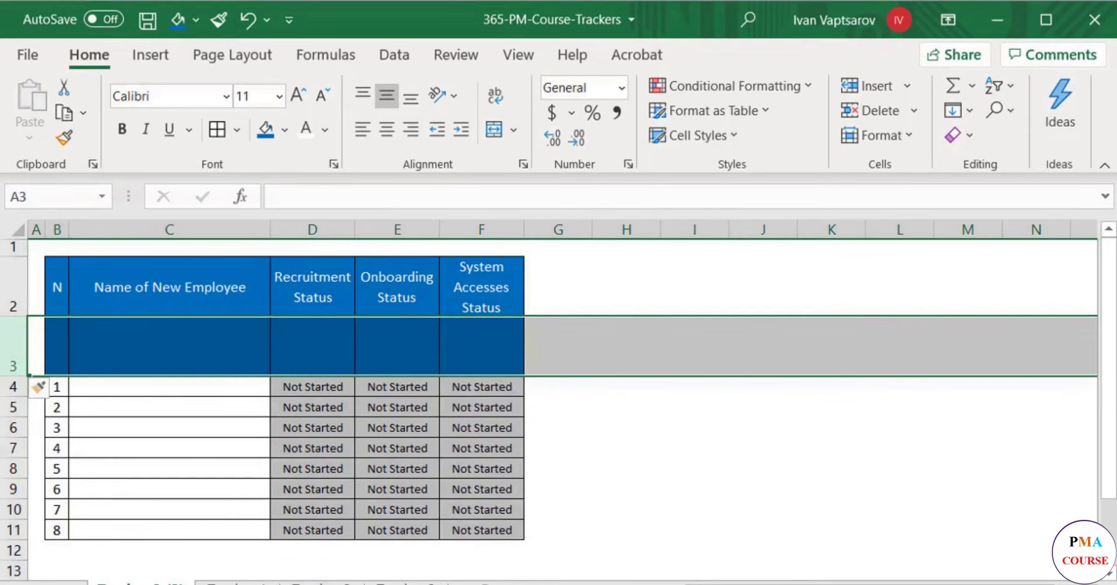
pyautogui.click(559, 425)
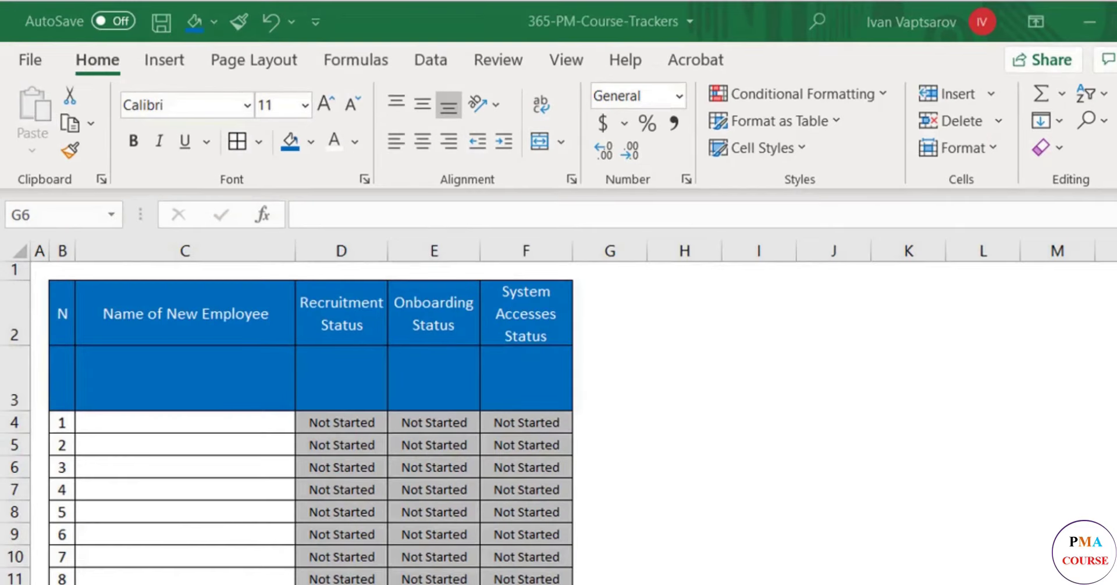
pyautogui.moveTo(361, 319); pyautogui.dragTo(520, 329)
pyautogui.rightClick(519, 327)
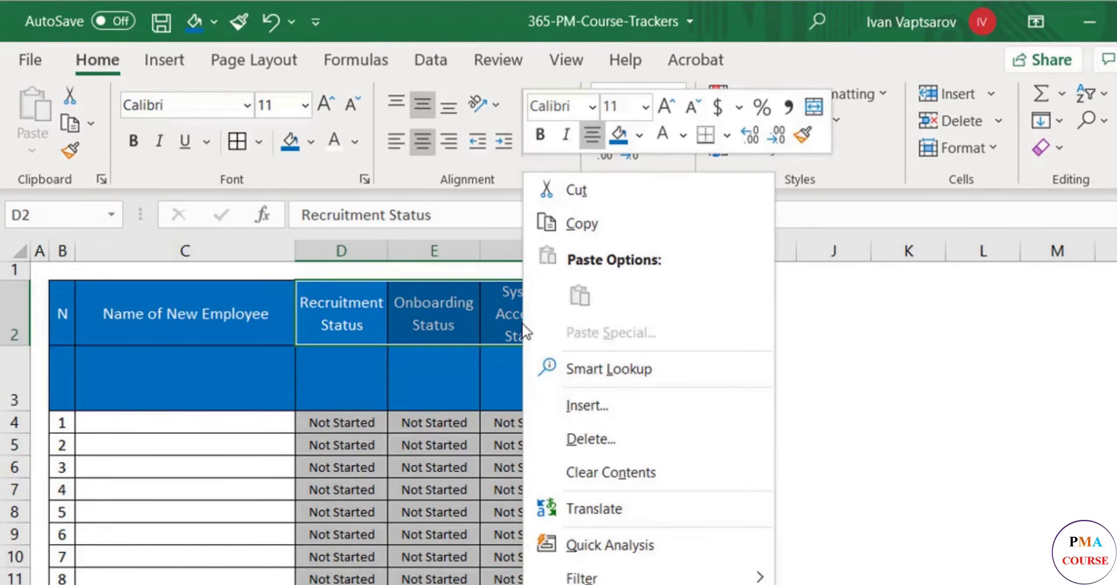
pyautogui.click(584, 219)
pyautogui.moveTo(358, 379); pyautogui.dragTo(517, 383)
pyautogui.rightClick(354, 384)
pyautogui.click(394, 341)
pyautogui.click(669, 557)
pyautogui.press('Escape')
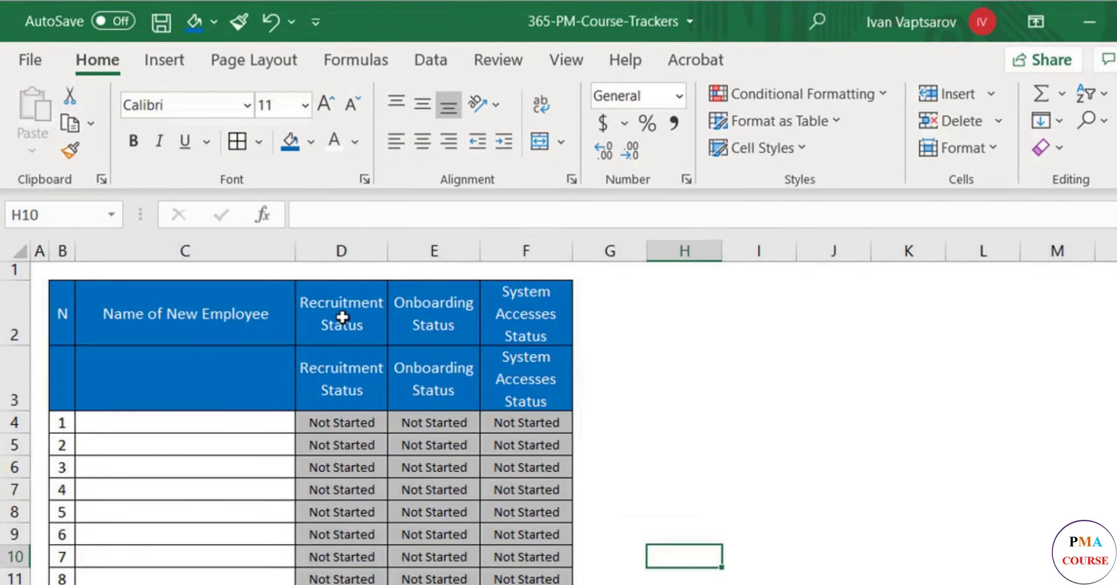
# - Clear D2:F2, merge and centre it, and enter 'Status' as the heading
pyautogui.moveTo(309, 317); pyautogui.dragTo(521, 326)
pyautogui.press('Delete')
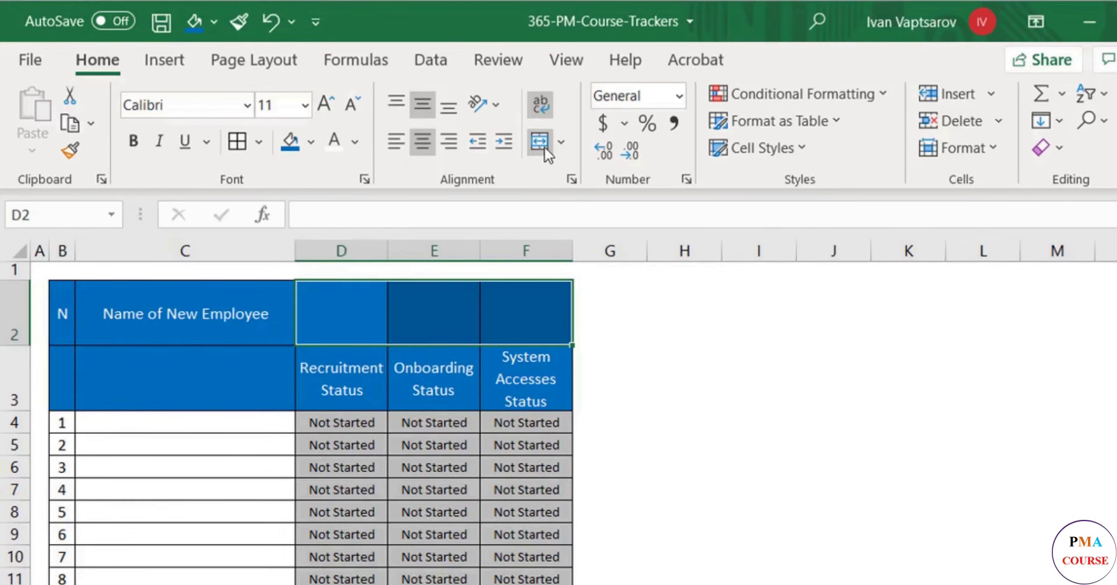
pyautogui.click(543, 142)
pyautogui.write('Status')
pyautogui.press('Return')
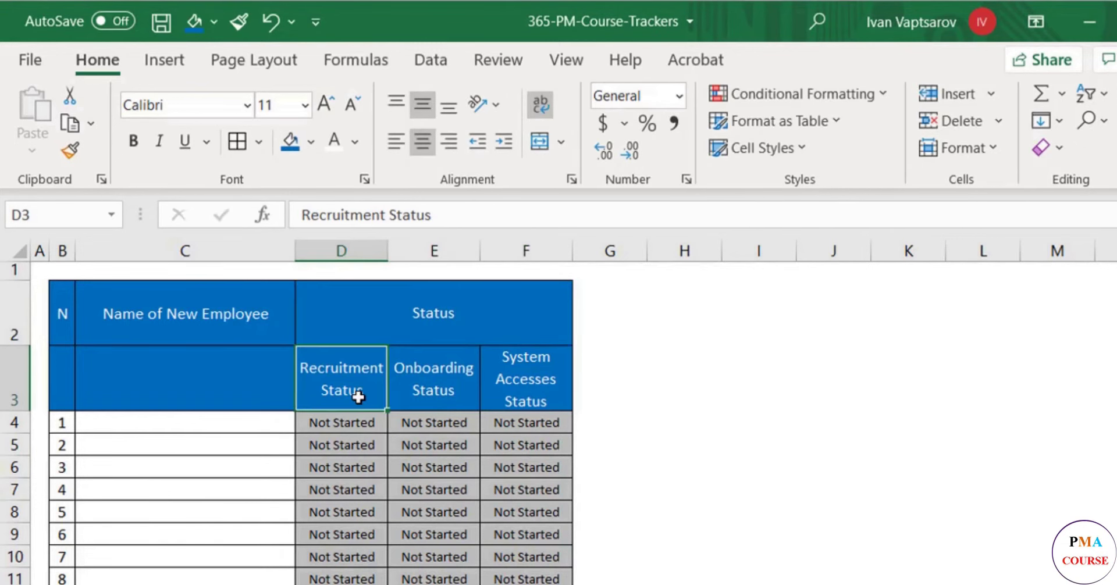
# - Trim the subheaders in D3:F3 to Recruitment, Onboarding and System Accesses
pyautogui.doubleClick(357, 391)
pyautogui.moveTo(363, 391); pyautogui.dragTo(324, 394)
pyautogui.press('BackSpace')
pyautogui.click(451, 397)
pyautogui.doubleClick(434, 391)
pyautogui.press('BackSpace')
pyautogui.doubleClick(550, 414)
pyautogui.press('BackSpace')
pyautogui.click(758, 534)
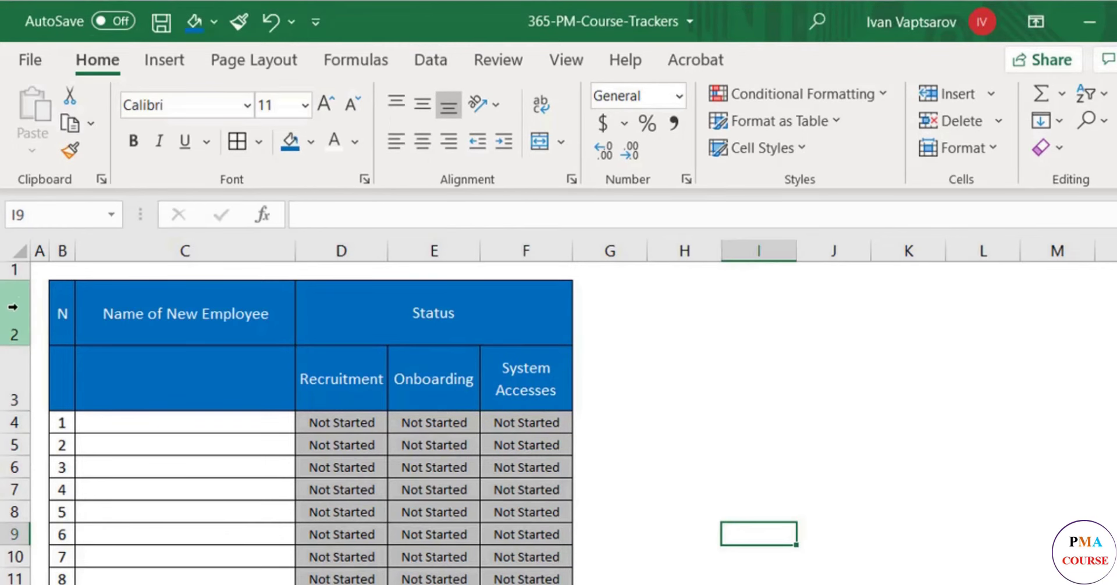
# - Autofit rows 2–3, then merge and centre B2:B3 and C2:C3
pyautogui.moveTo(18, 314); pyautogui.dragTo(12, 349)
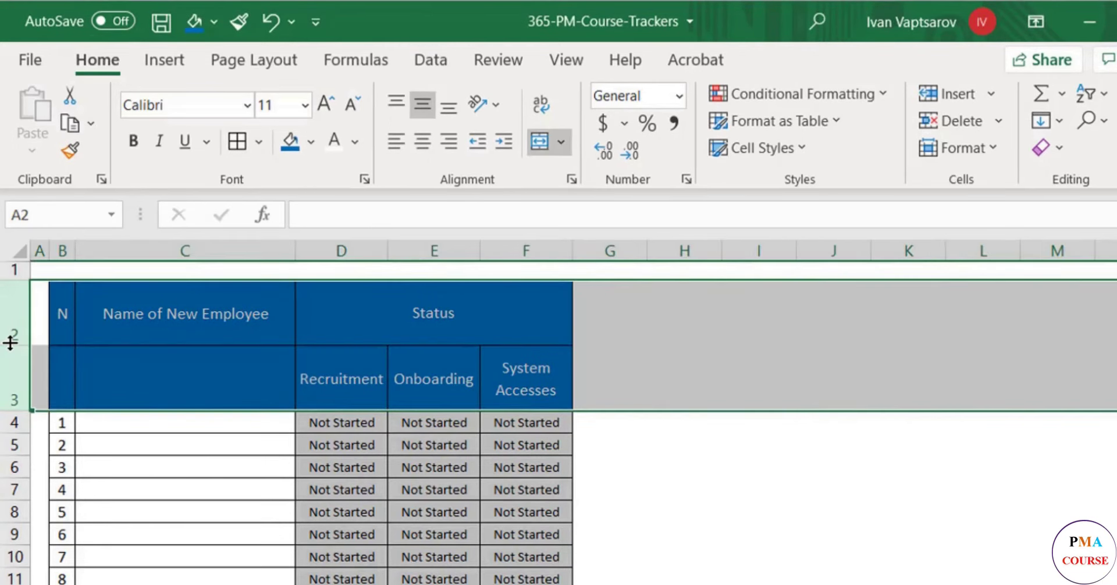
pyautogui.doubleClick(11, 343)
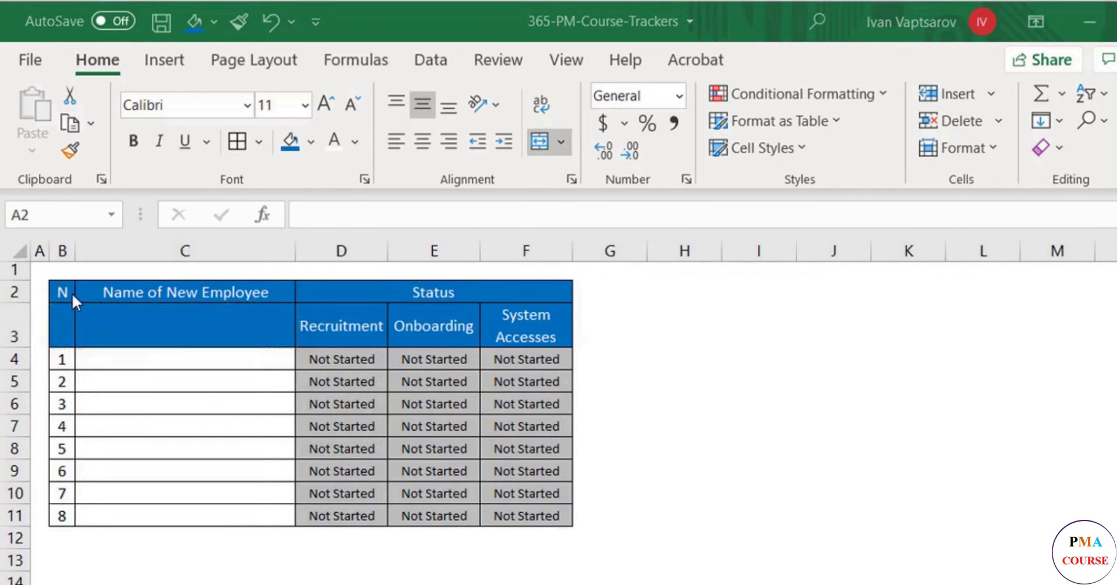
pyautogui.moveTo(70, 293); pyautogui.dragTo(66, 326)
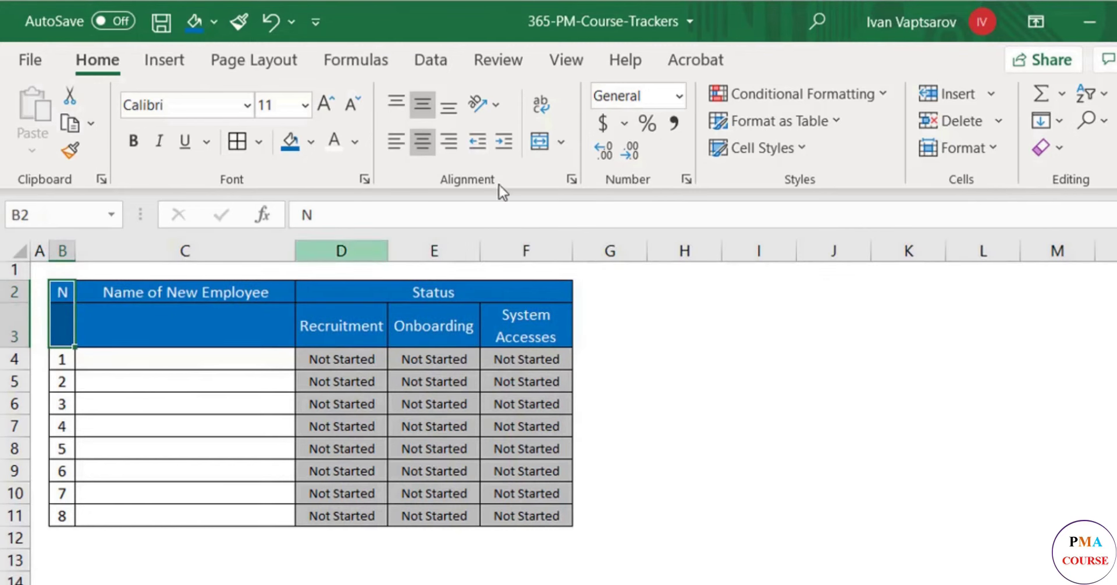
pyautogui.click(536, 148)
pyautogui.moveTo(225, 291); pyautogui.dragTo(233, 326)
pyautogui.click(540, 141)
pyautogui.click(434, 579)
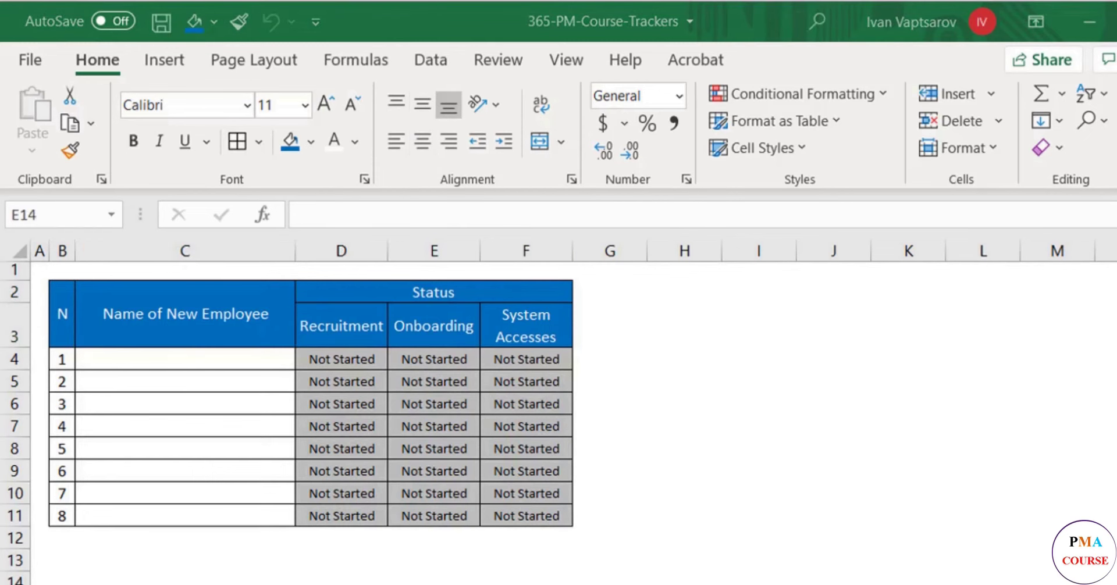
# - Enter 'Comments' in G2 and merge and centre it across G2:G3
pyautogui.click(603, 294)
pyautogui.write('Comments')
pyautogui.press('Return')
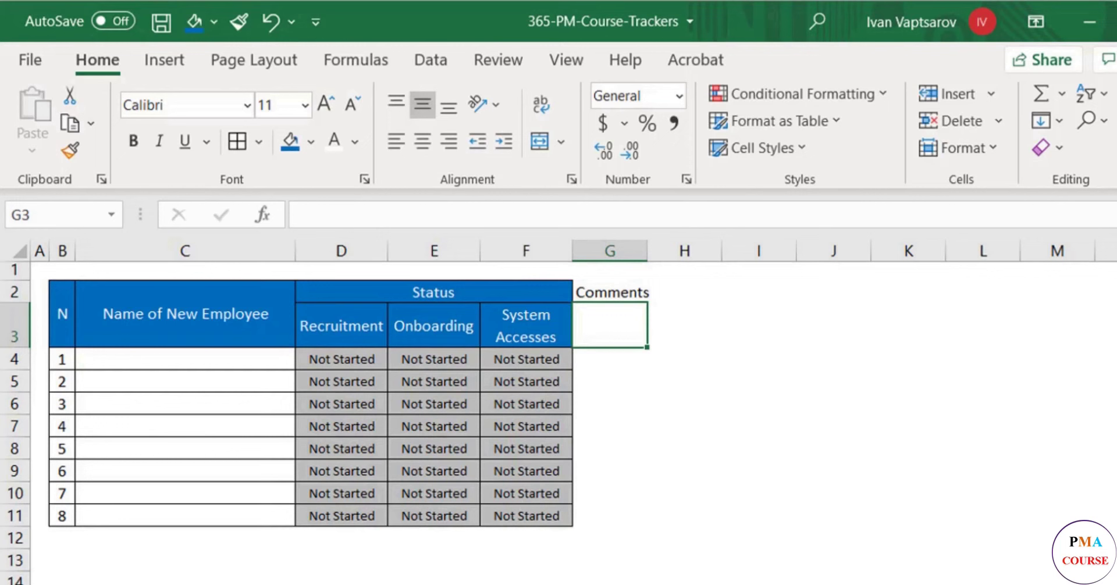
pyautogui.click(635, 291)
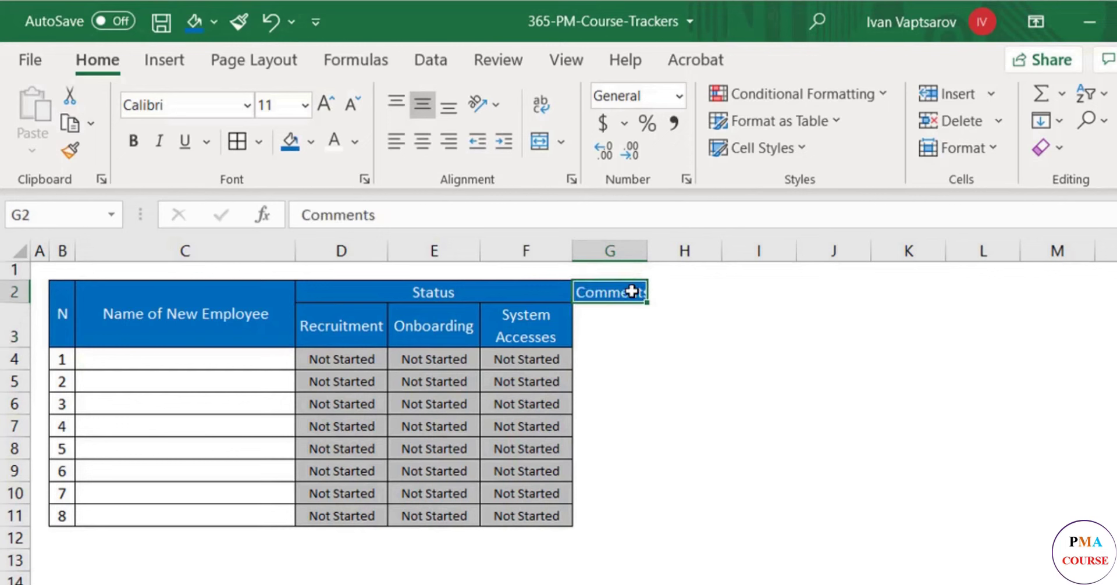
pyautogui.moveTo(636, 295); pyautogui.dragTo(635, 332)
pyautogui.click(536, 146)
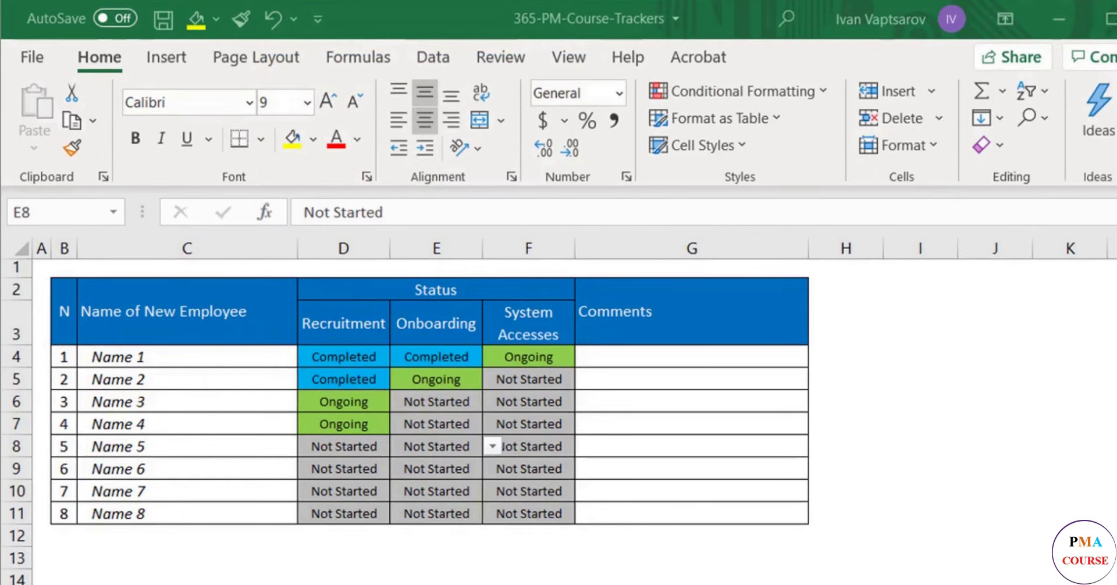
# - Bold the N, Name of New Employee, Status and Comments headers
pyautogui.moveTo(61, 313); pyautogui.dragTo(229, 314)
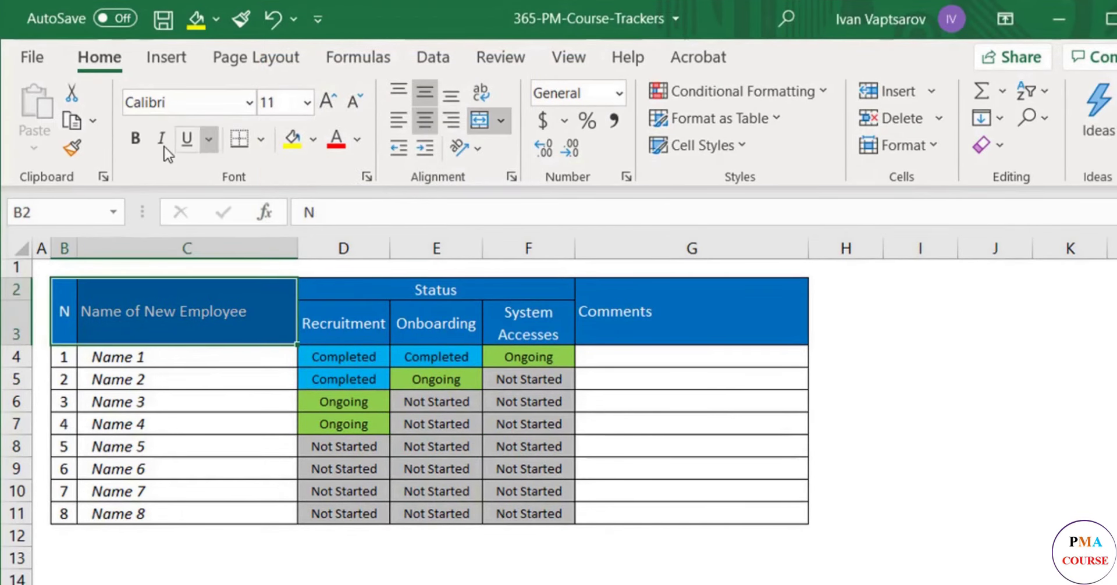
pyautogui.click(135, 139)
pyautogui.click(338, 285)
pyautogui.click(139, 141)
pyautogui.click(619, 317)
pyautogui.click(135, 140)
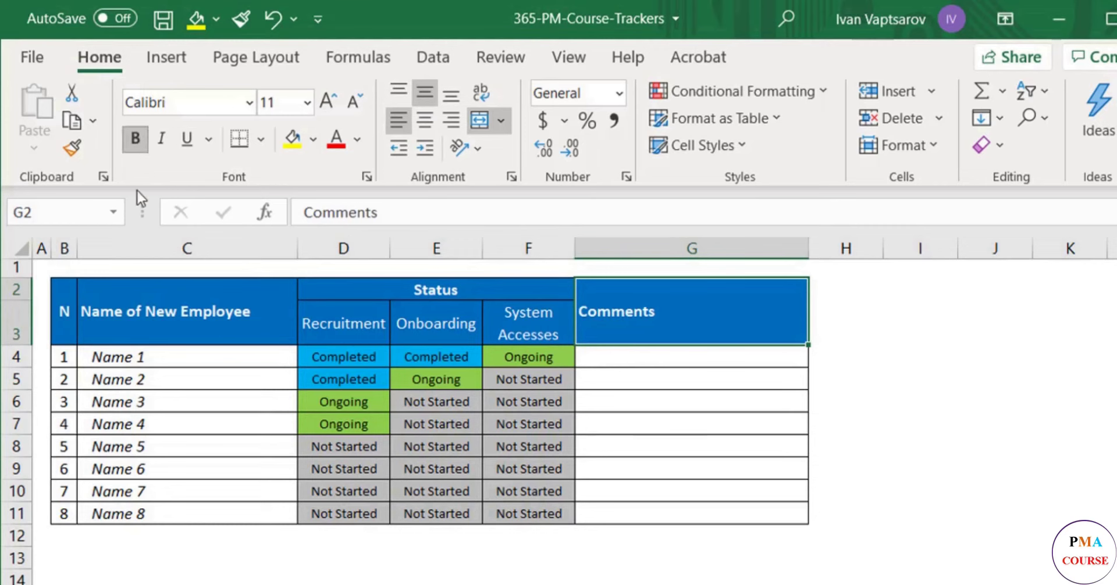
# - Make row 2 slightly taller and set the D3:F3 step headers to font size 10
pyautogui.click(6, 285)
pyautogui.moveTo(7, 300); pyautogui.dragTo(7, 310)
pyautogui.click(361, 325)
pyautogui.moveTo(361, 325); pyautogui.dragTo(527, 331)
pyautogui.click(353, 102)
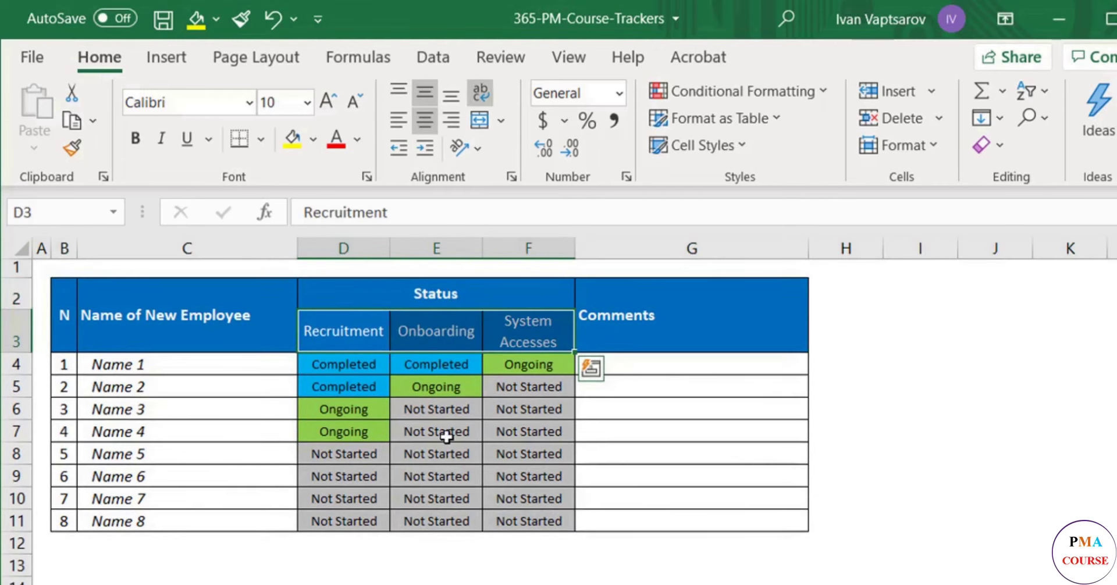
pyautogui.click(529, 583)
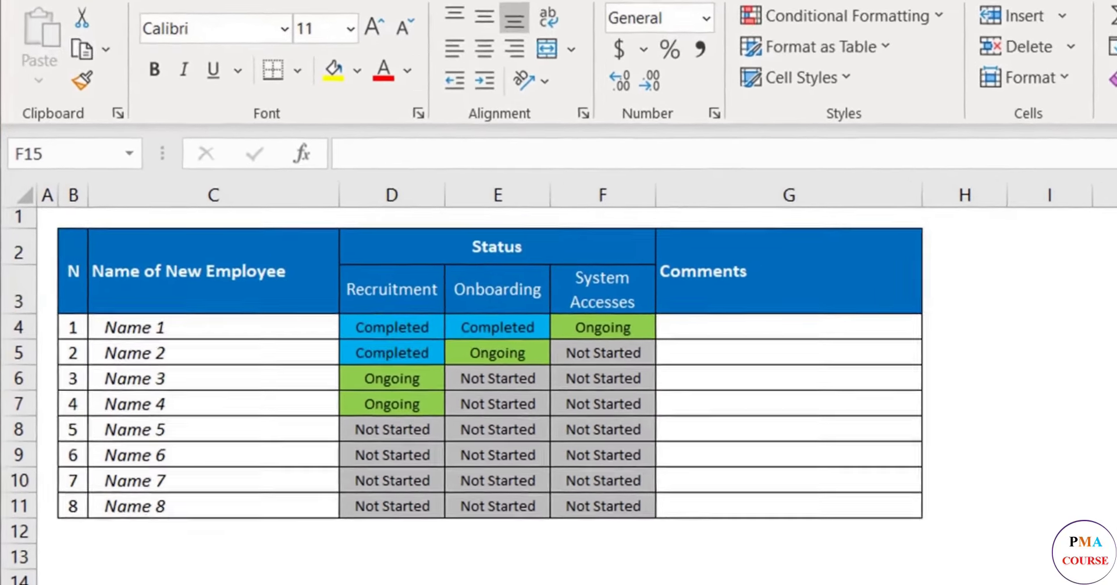